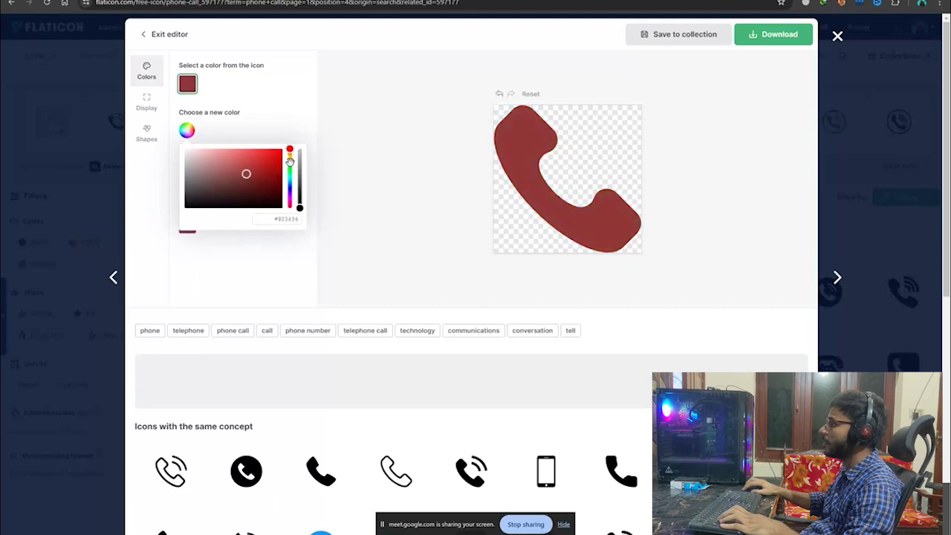
Step: Change the phone icon colour from red to solid black (#000000)
{"action": "left_click", "coordinate": [272, 169]}
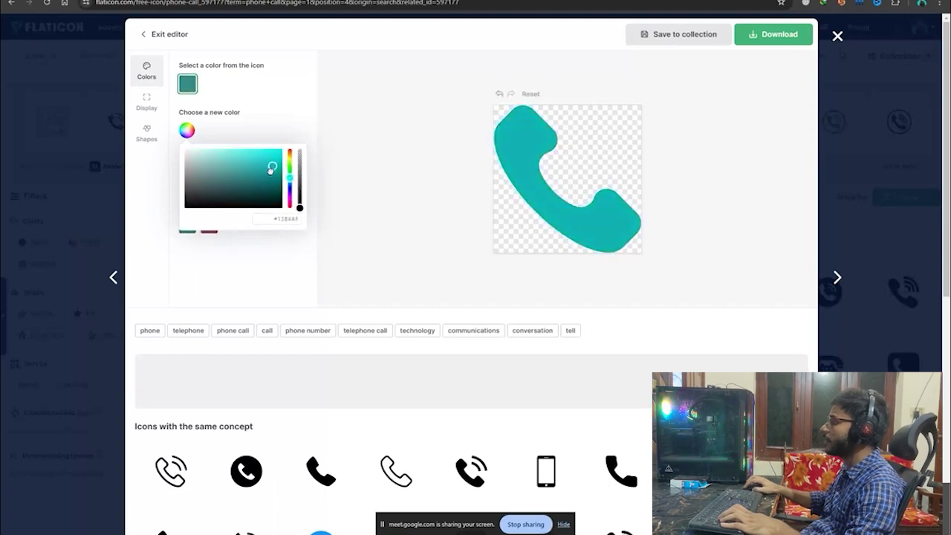
{"action": "left_click_drag", "start_coordinate": [265, 195], "coordinate": [283, 208]}
{"action": "left_click", "coordinate": [281, 115]}
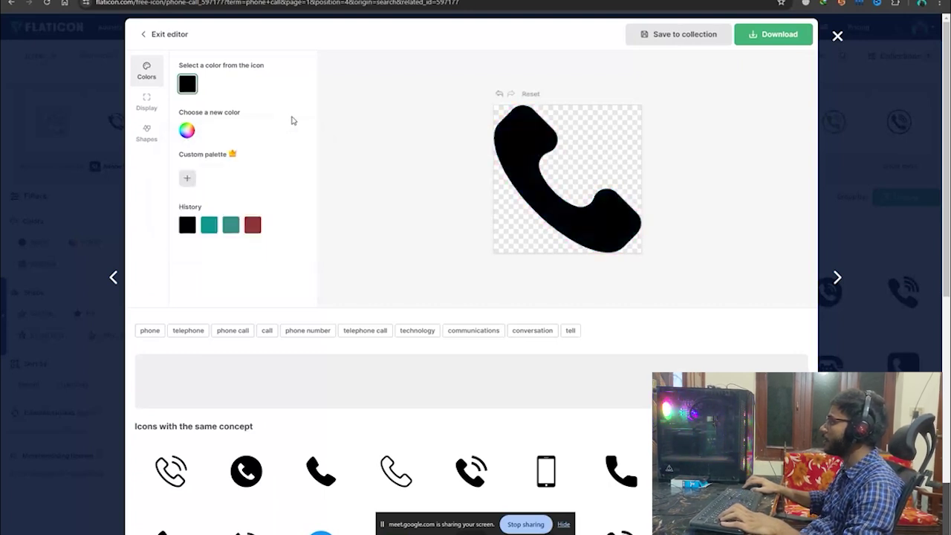
Step: Try rotating and nudging the phone icon in Display, returning it upright and centred
{"action": "left_click", "coordinate": [148, 104]}
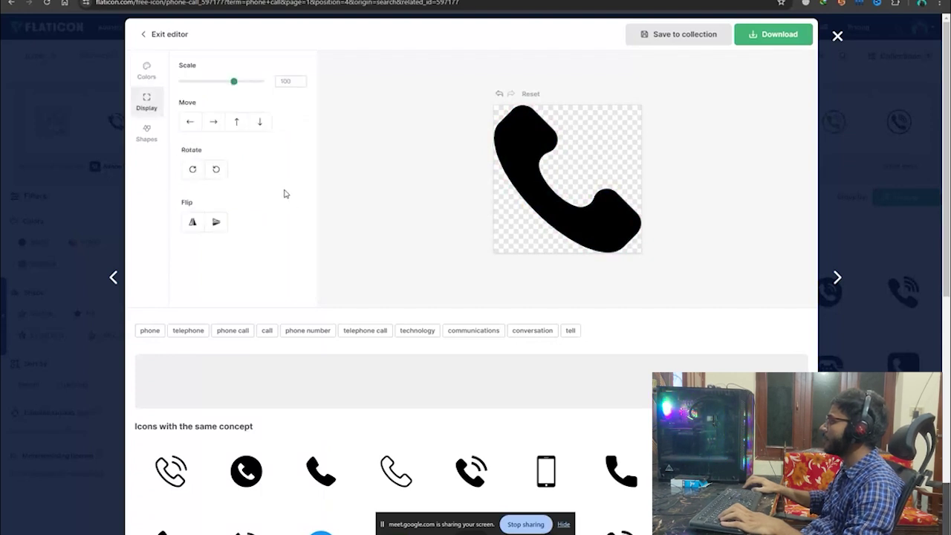
{"action": "left_click", "coordinate": [193, 169]}
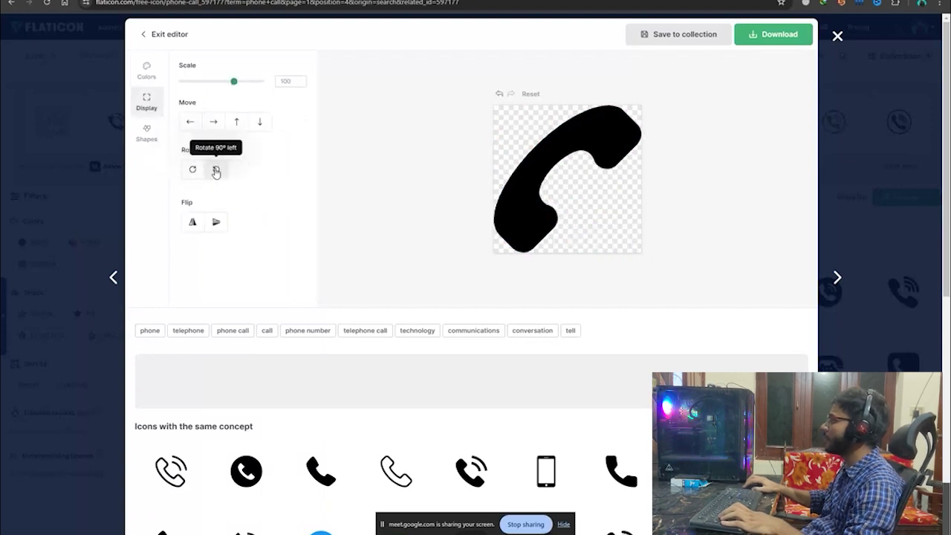
{"action": "left_click", "coordinate": [216, 170]}
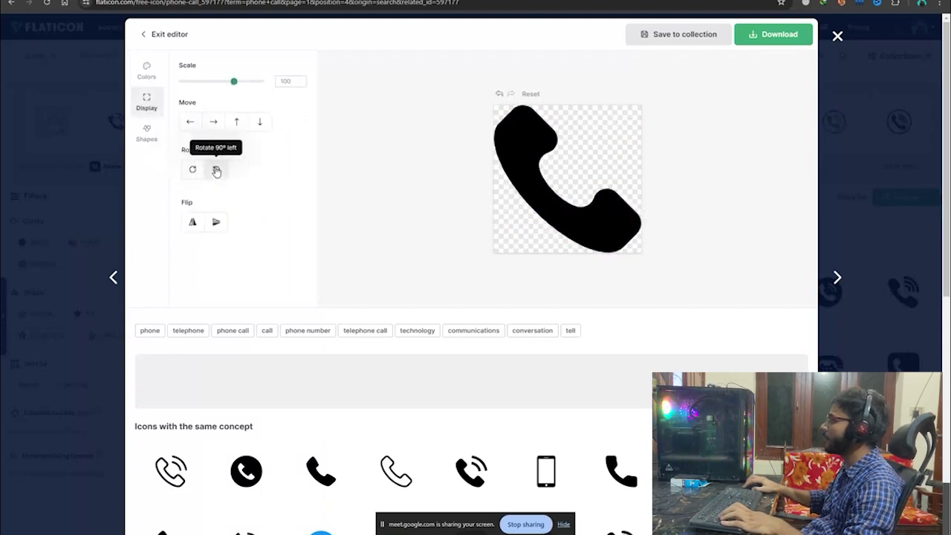
{"action": "left_click", "coordinate": [189, 123]}
{"action": "left_click", "coordinate": [190, 122]}
{"action": "left_click", "coordinate": [189, 123]}
{"action": "left_click", "coordinate": [214, 123]}
{"action": "left_click", "coordinate": [220, 124]}
{"action": "left_click", "coordinate": [221, 124]}
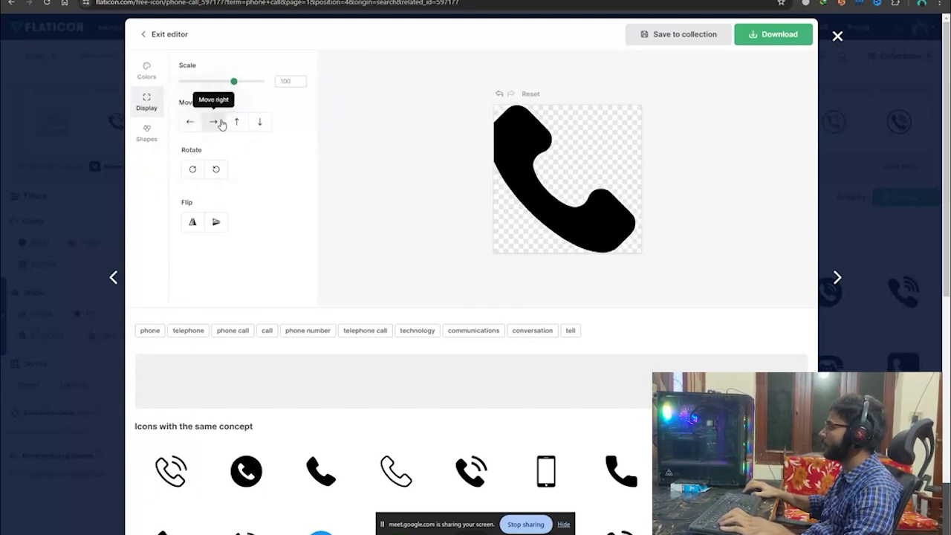
{"action": "left_click", "coordinate": [221, 124]}
{"action": "left_click", "coordinate": [221, 124]}
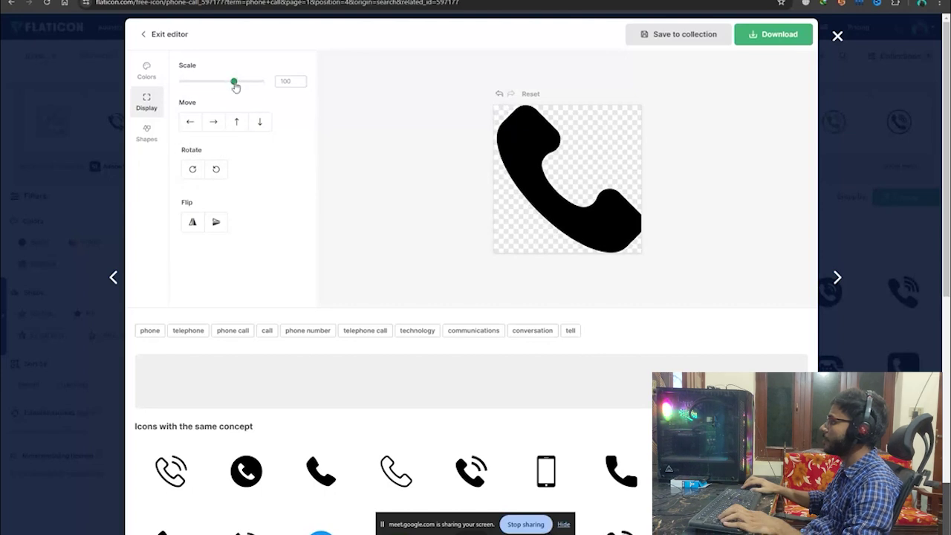
Step: Scale the phone icon down to 92 and add a circle background behind it
{"action": "mouse_move", "coordinate": [233, 82]}
{"action": "left_mouse_down"}
{"action": "mouse_move", "coordinate": [218, 91]}
{"action": "mouse_move", "coordinate": [234, 95]}
{"action": "left_mouse_up"}
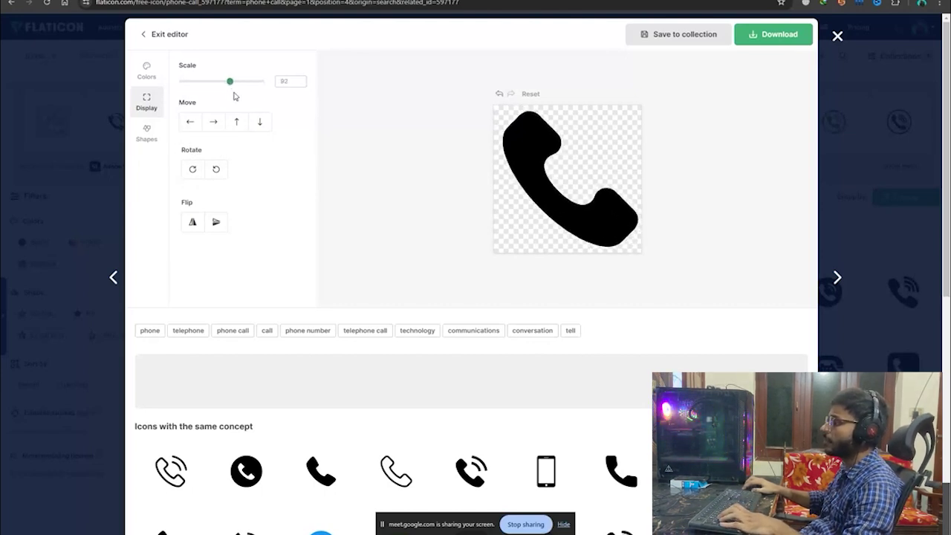
{"action": "left_click", "coordinate": [153, 141]}
{"action": "left_click", "coordinate": [214, 86]}
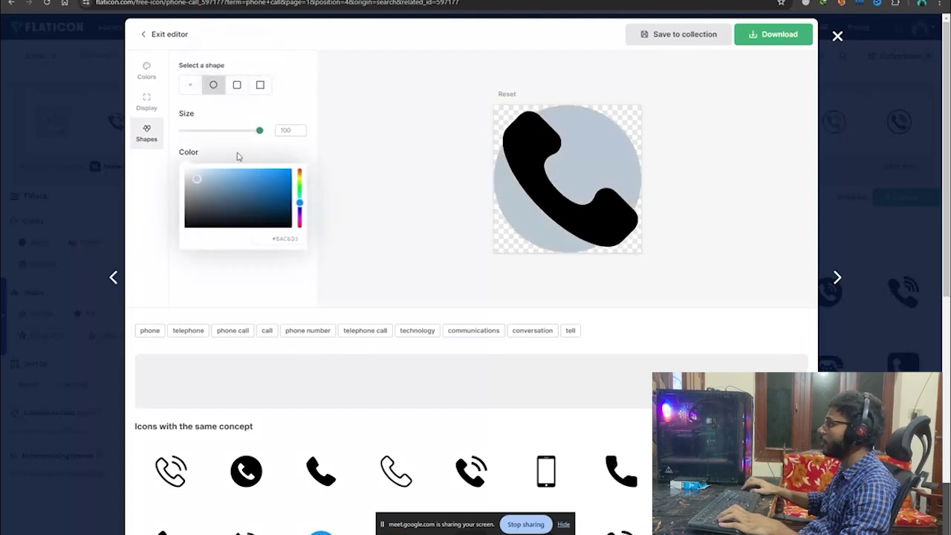
Step: Try circle, rounded-square and square backgrounds, then set the shape to None and exit the editor
{"action": "left_click_drag", "start_coordinate": [259, 131], "coordinate": [254, 132]}
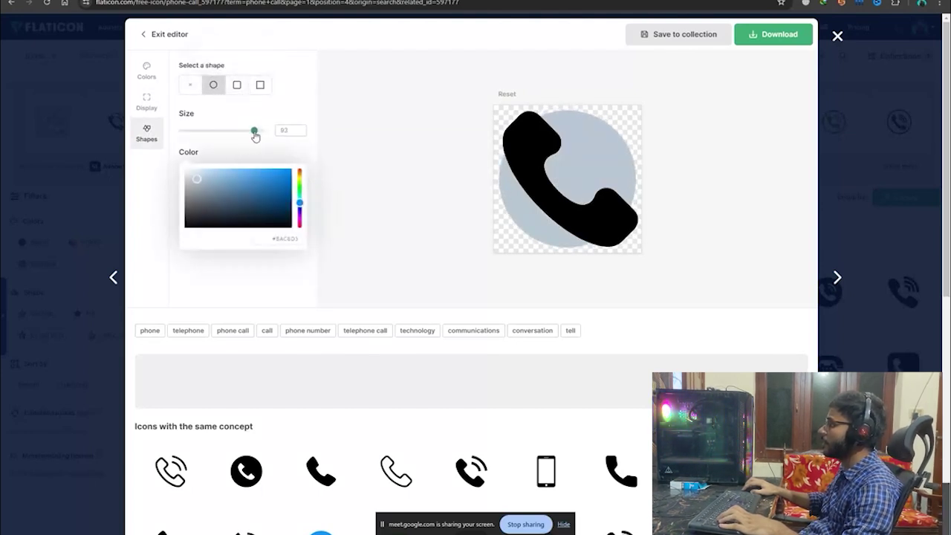
{"action": "left_click", "coordinate": [240, 87]}
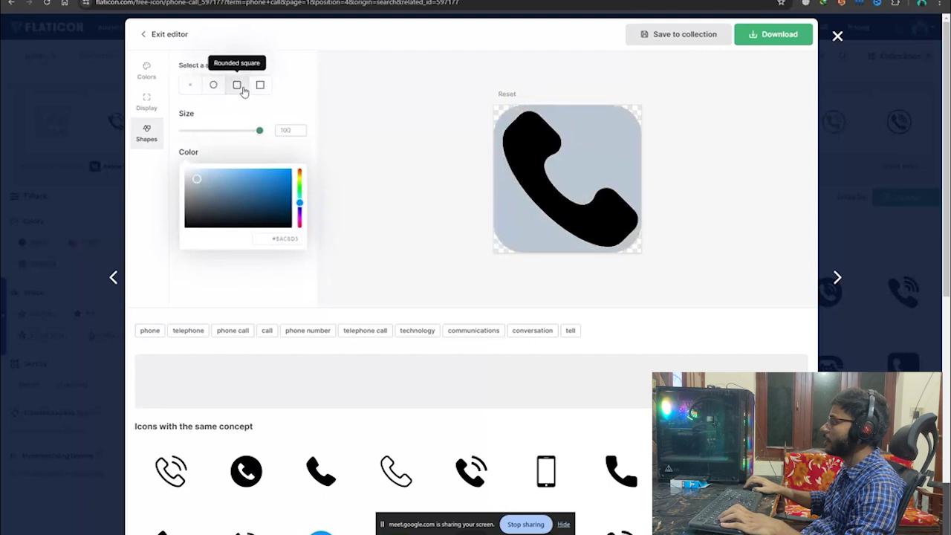
{"action": "left_click", "coordinate": [260, 86]}
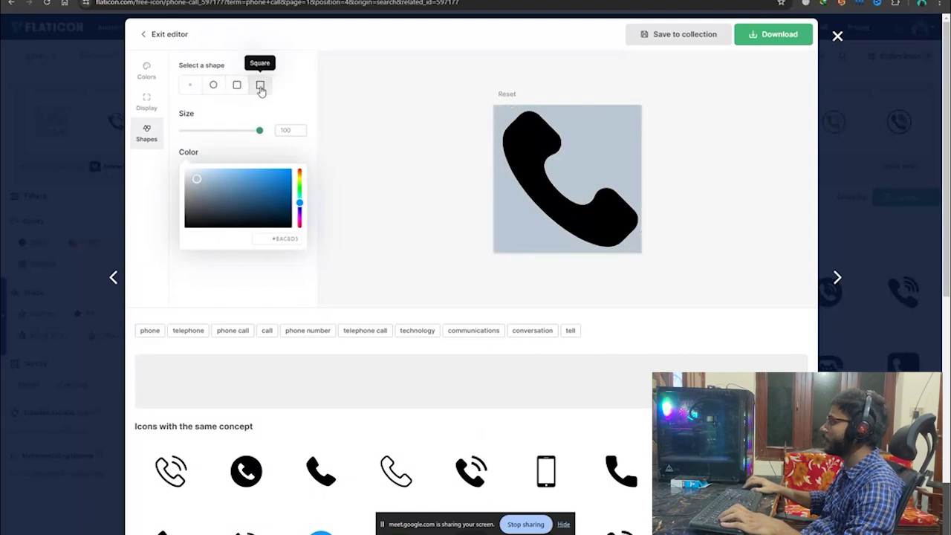
{"action": "left_click", "coordinate": [191, 91]}
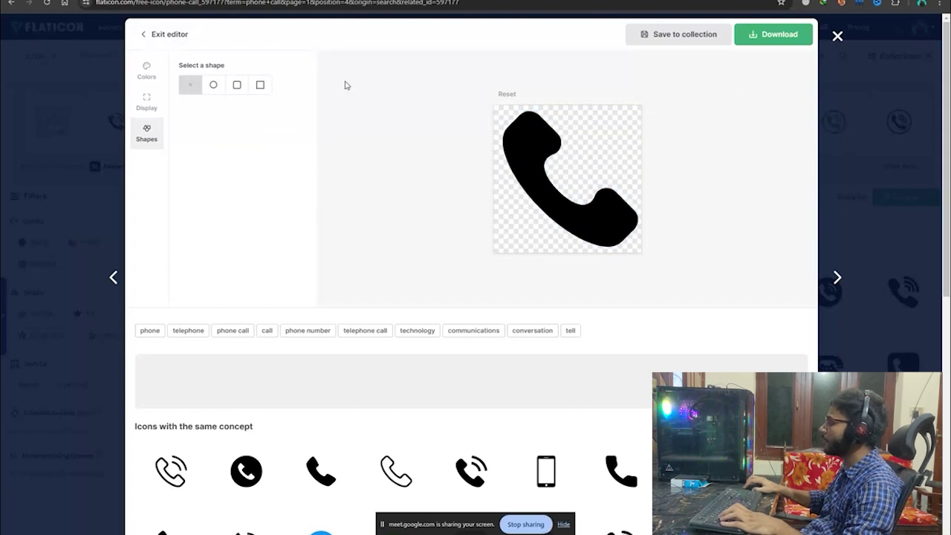
{"action": "left_click", "coordinate": [152, 35]}
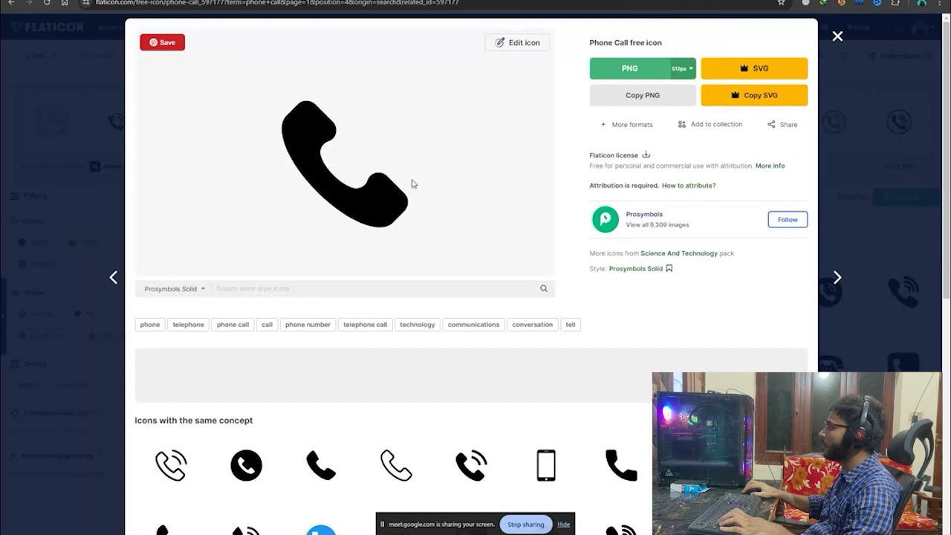
Step: Download the icon as a free PNG and select phone-call.png in the Downloads folder
{"action": "left_click", "coordinate": [639, 68]}
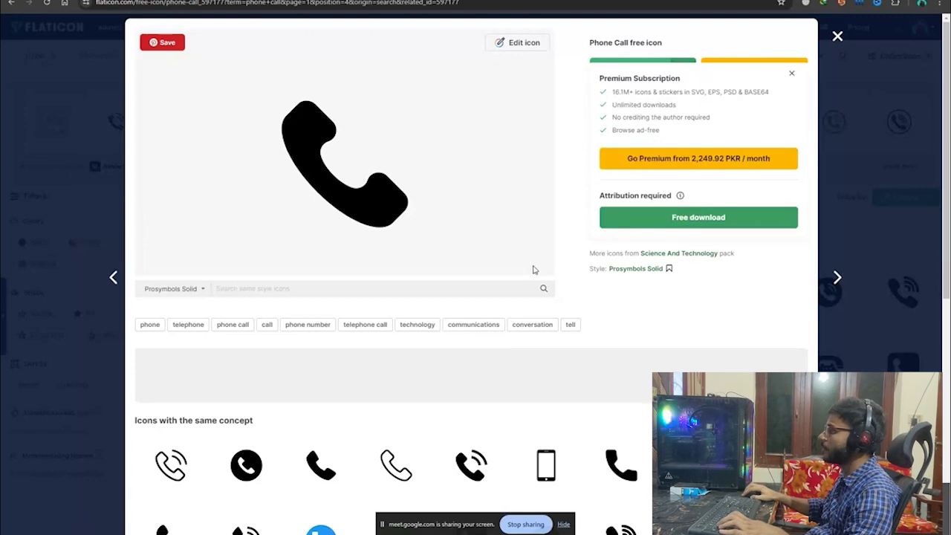
{"action": "left_click", "coordinate": [720, 216]}
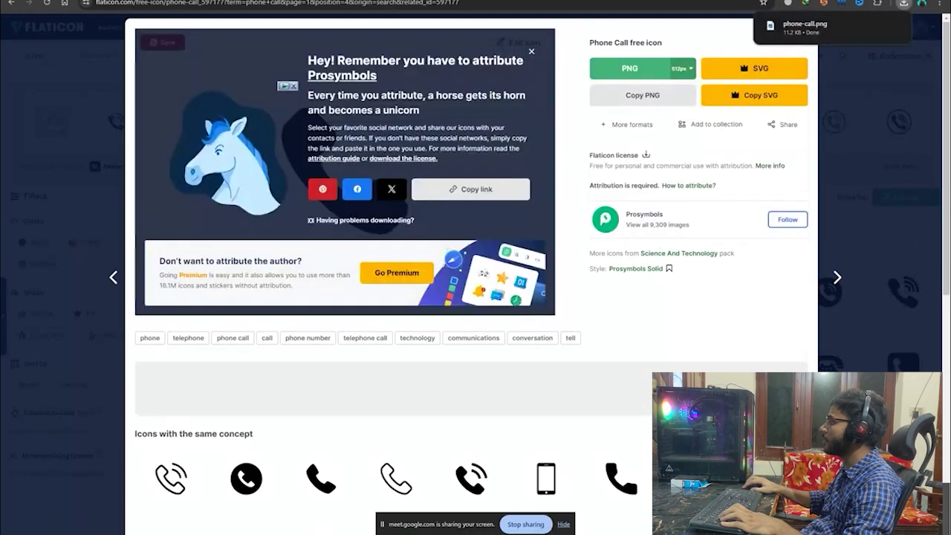
{"action": "key", "text": "super+e"}
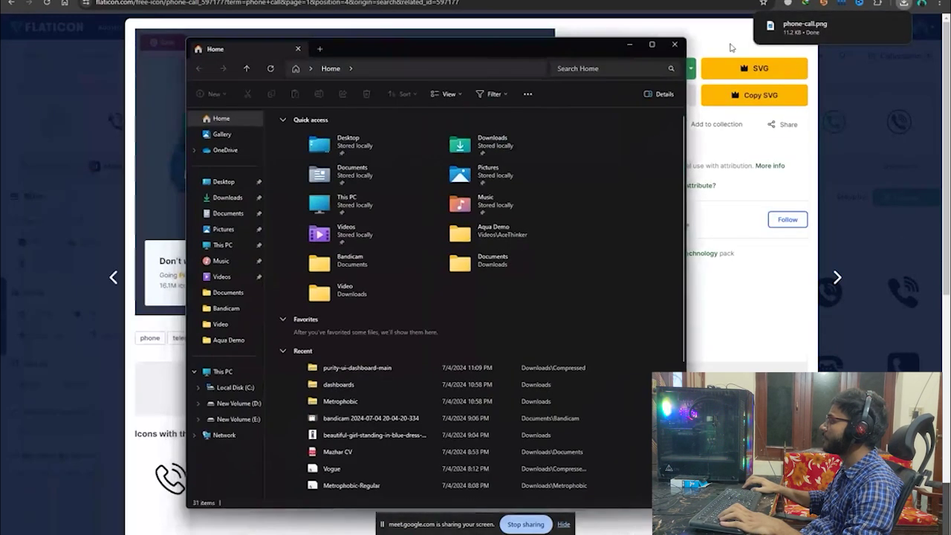
{"action": "key", "text": "super+Up"}
{"action": "left_click", "coordinate": [44, 127]}
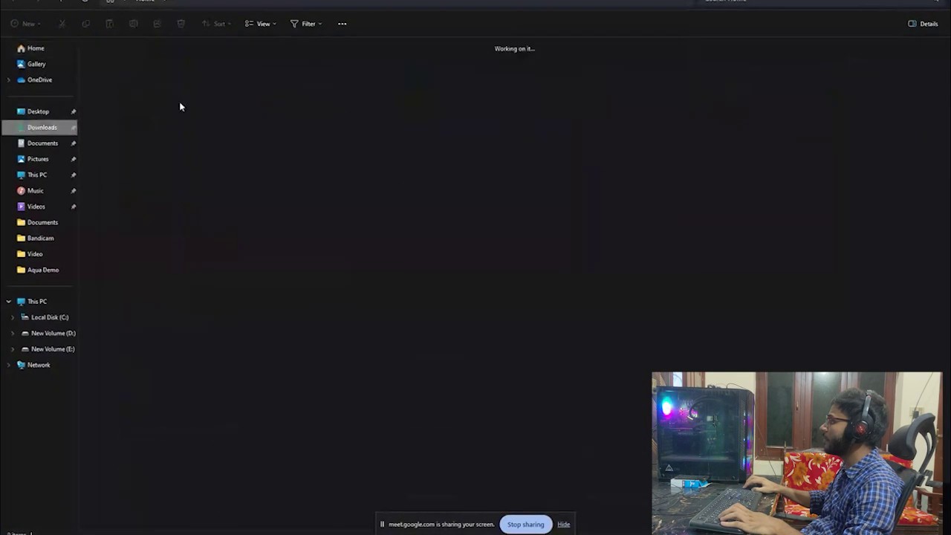
{"action": "left_click", "coordinate": [112, 91]}
{"action": "left_click_drag", "start_coordinate": [108, 89], "coordinate": [595, 529]}
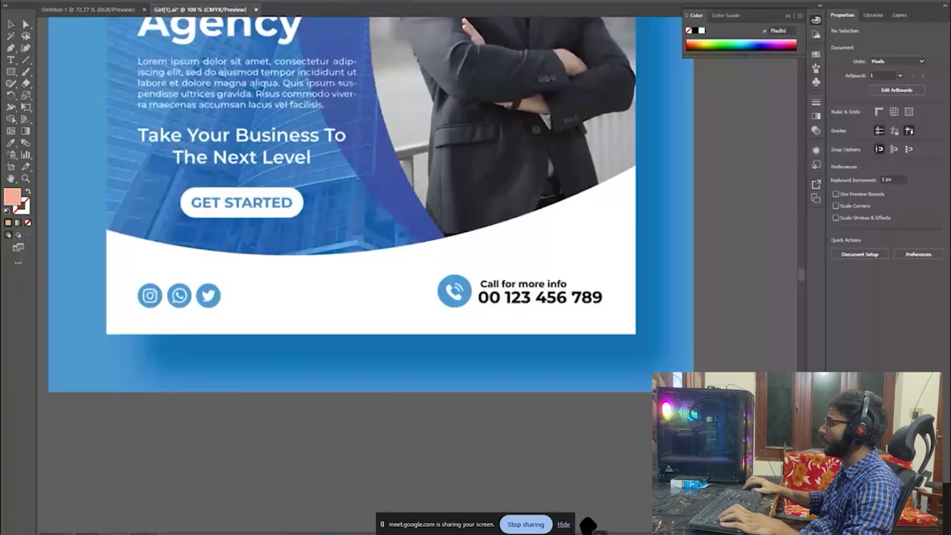
Step: Drop phone-call.png onto the Illustrator artboard and position it above the flyer
{"action": "left_click_drag", "start_coordinate": [594, 528], "coordinate": [444, 363]}
{"action": "scroll", "coordinate": [444, 362], "scroll_direction": "down", "scroll_amount": 2}
{"action": "scroll", "coordinate": [444, 363], "scroll_direction": "down", "scroll_amount": 1}
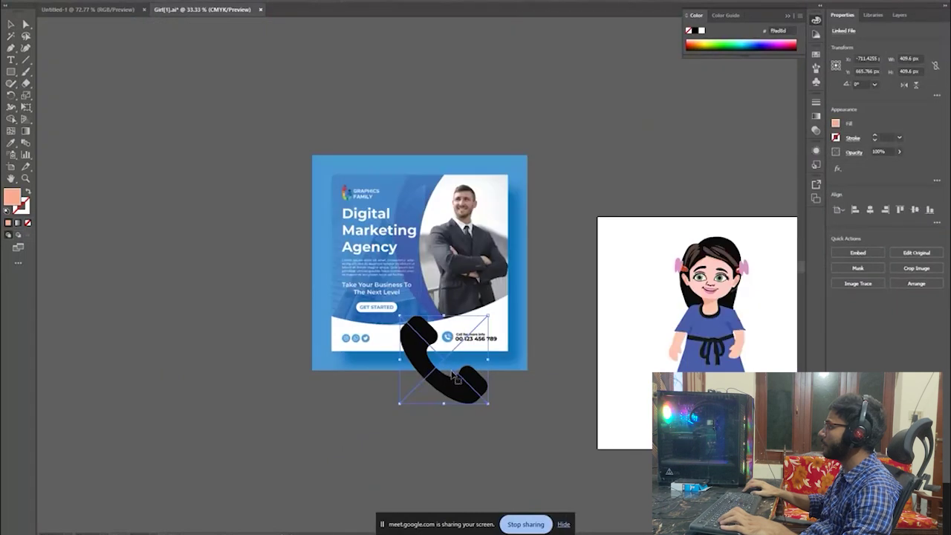
{"action": "left_click_drag", "start_coordinate": [354, 442], "coordinate": [511, 199]}
{"action": "scroll", "coordinate": [513, 200], "scroll_direction": "up", "scroll_amount": 1}
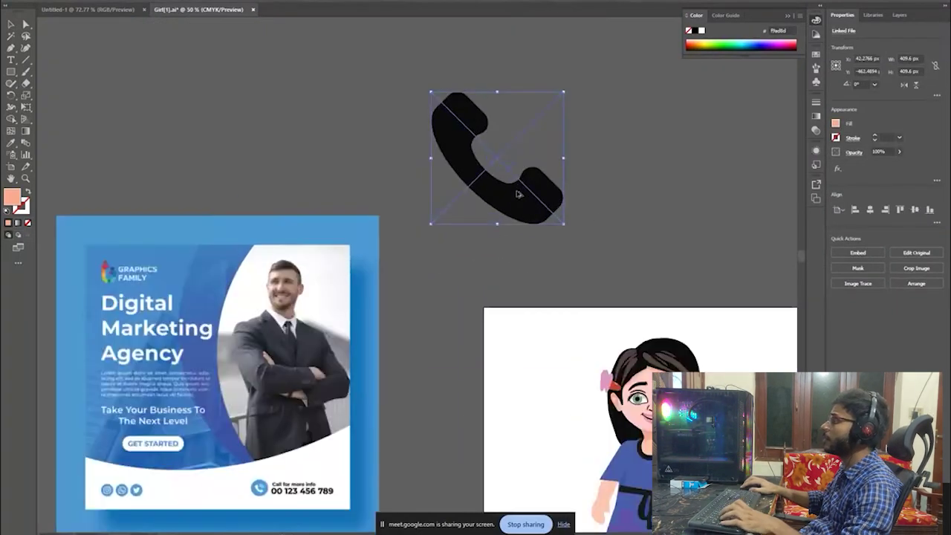
{"action": "scroll", "coordinate": [513, 197], "scroll_direction": "up", "scroll_amount": 2}
{"action": "scroll", "coordinate": [355, 289], "scroll_direction": "up", "scroll_amount": 2}
{"action": "scroll", "coordinate": [355, 288], "scroll_direction": "right", "scroll_amount": 3}
{"action": "left_click_drag", "start_coordinate": [358, 293], "coordinate": [428, 270]}
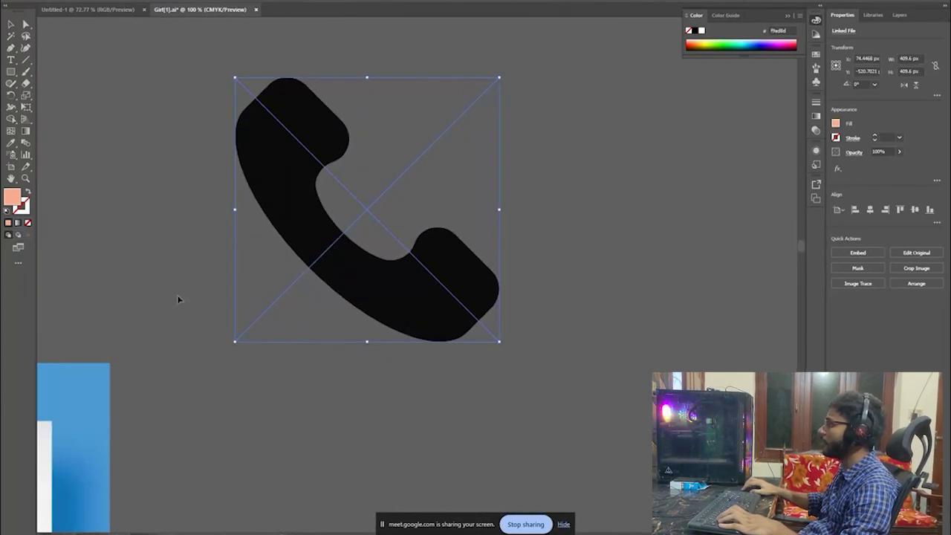
{"action": "scroll", "coordinate": [215, 220], "scroll_direction": "left", "scroll_amount": 2}
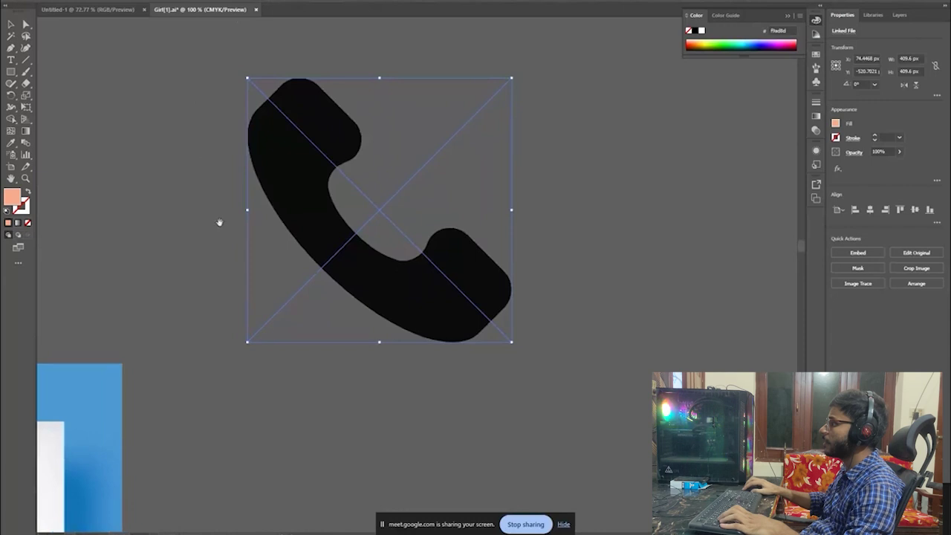
{"action": "left_click", "coordinate": [193, 201]}
{"action": "left_click_drag", "start_coordinate": [183, 192], "coordinate": [550, 288]}
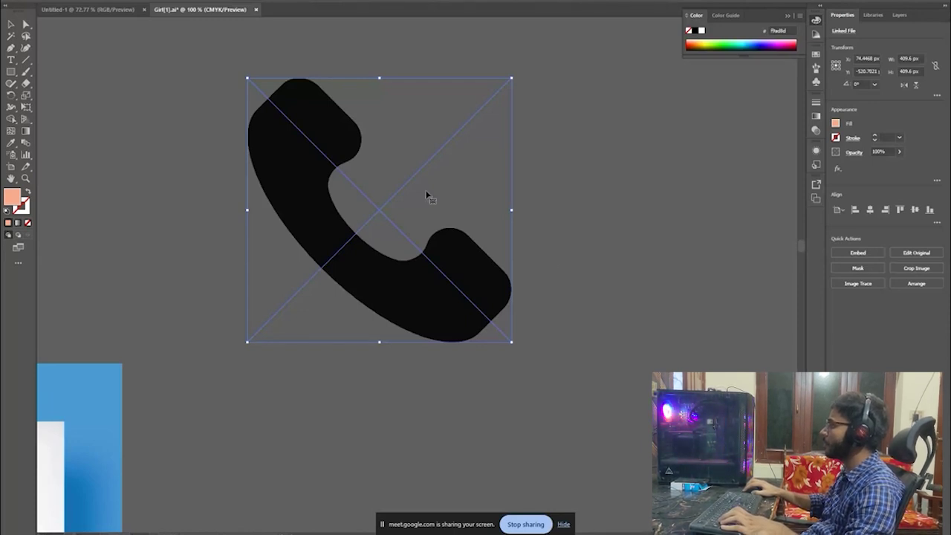
{"action": "scroll", "coordinate": [468, 244], "scroll_direction": "down", "scroll_amount": 1}
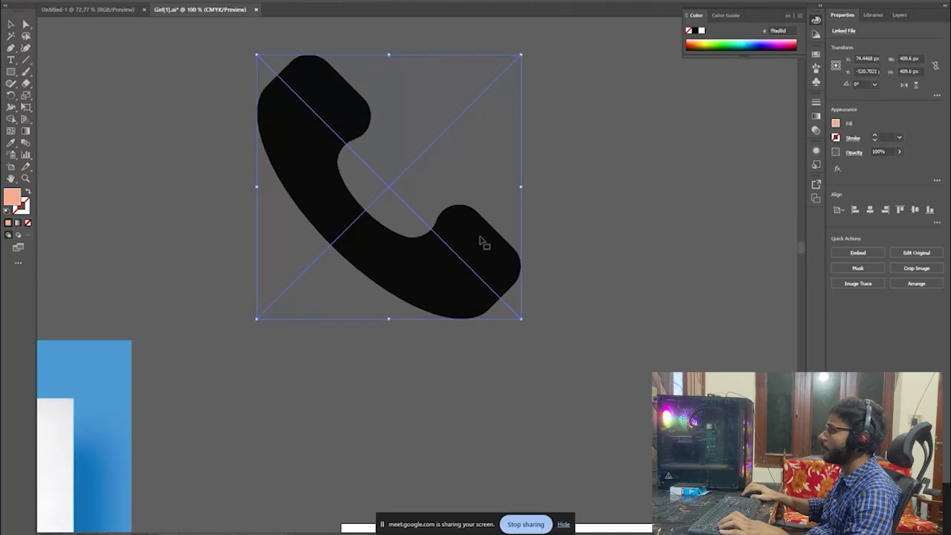
{"action": "scroll", "coordinate": [479, 241], "scroll_direction": "up", "scroll_amount": 1}
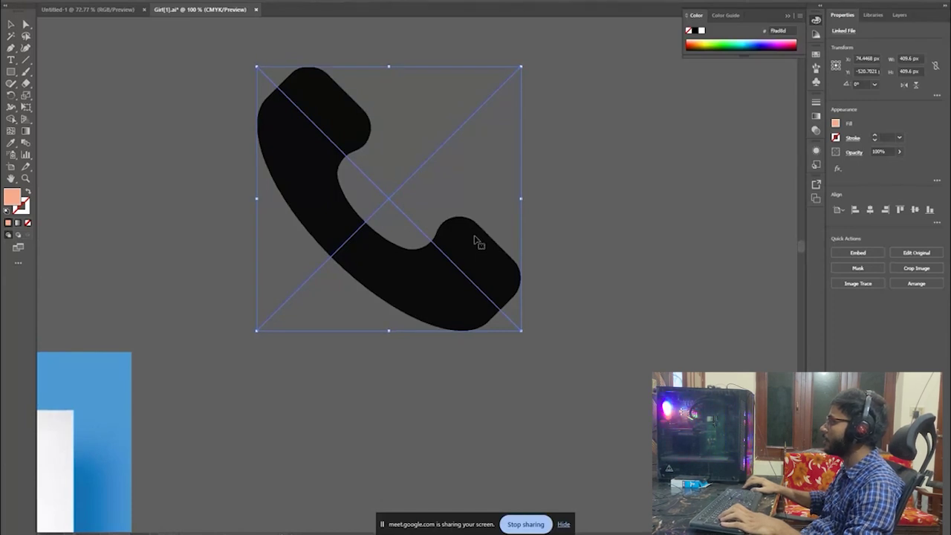
Step: Shift the phone icon slightly right on the canvas, then deselect it
{"action": "left_click_drag", "start_coordinate": [475, 239], "coordinate": [508, 248]}
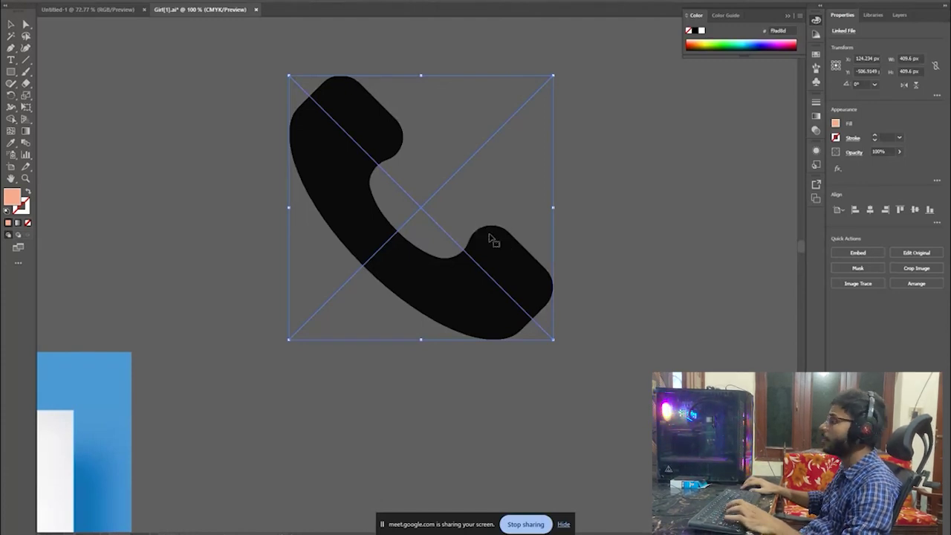
{"action": "left_click_drag", "start_coordinate": [491, 253], "coordinate": [483, 253]}
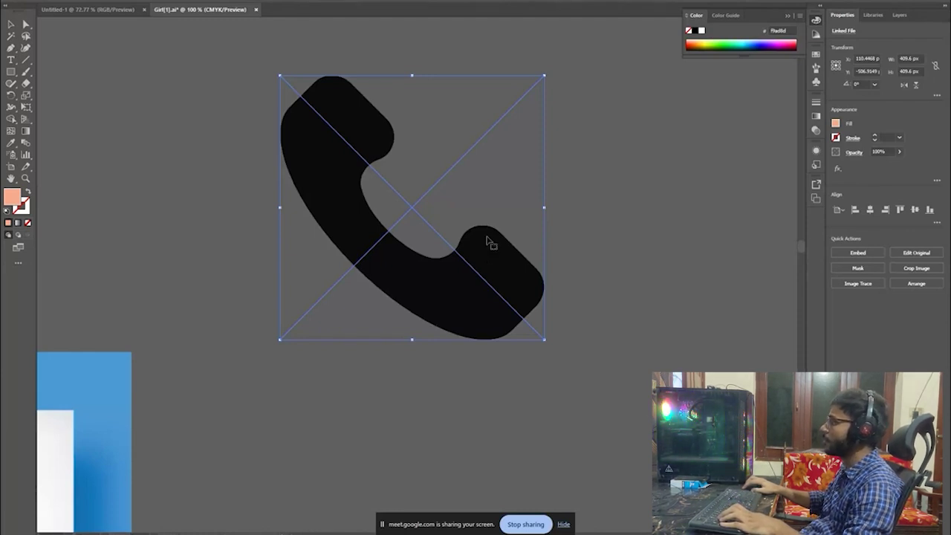
{"action": "left_click", "coordinate": [200, 199]}
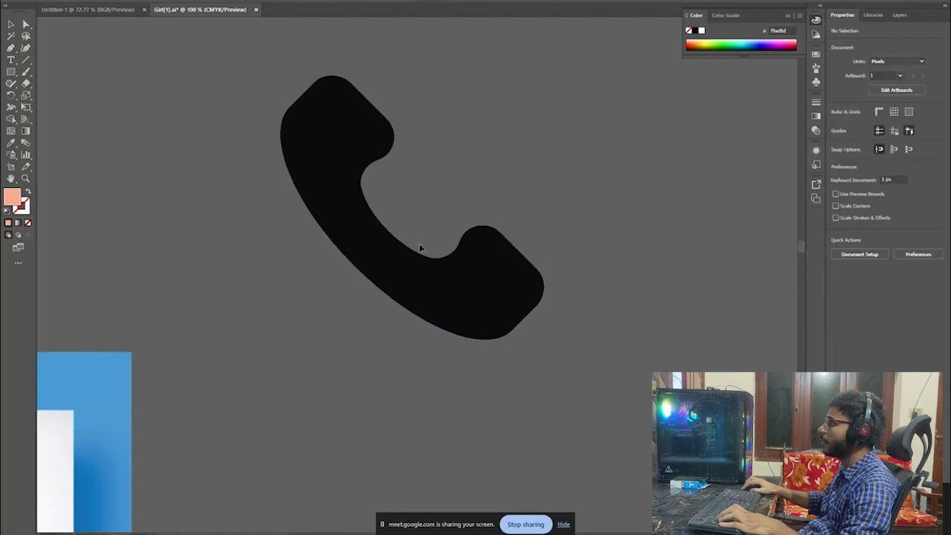
{"action": "key", "text": "ctrl+a"}
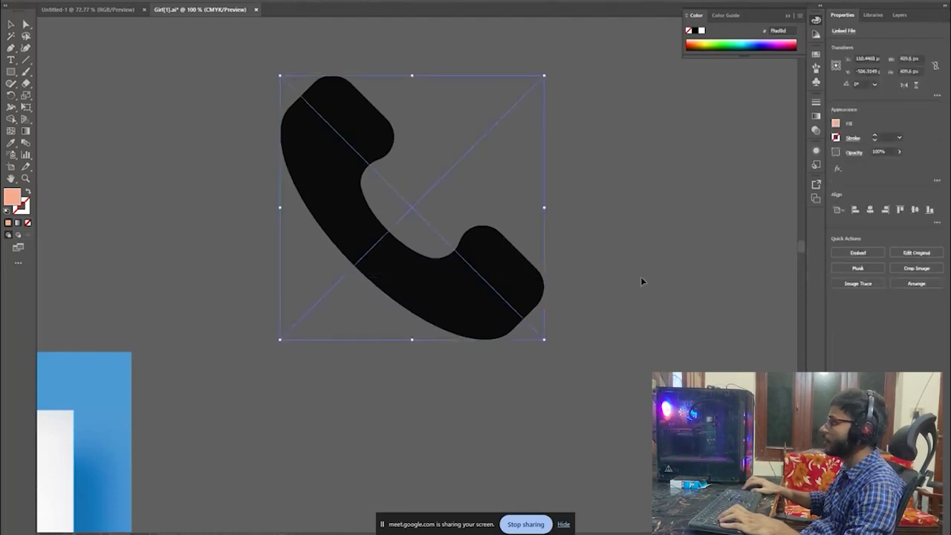
{"action": "left_click", "coordinate": [203, 253]}
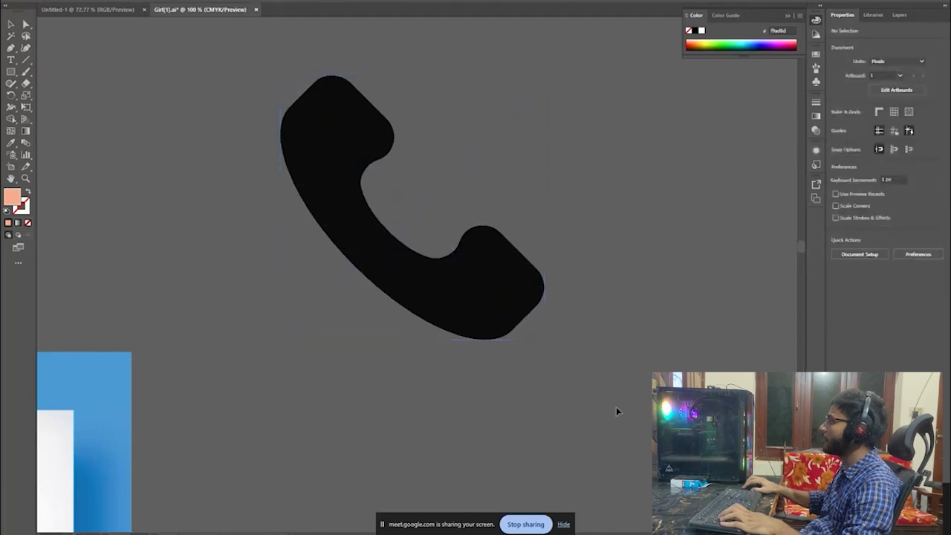
{"action": "key", "text": "ctrl+a"}
{"action": "left_click", "coordinate": [197, 35]}
{"action": "left_click", "coordinate": [337, 102]}
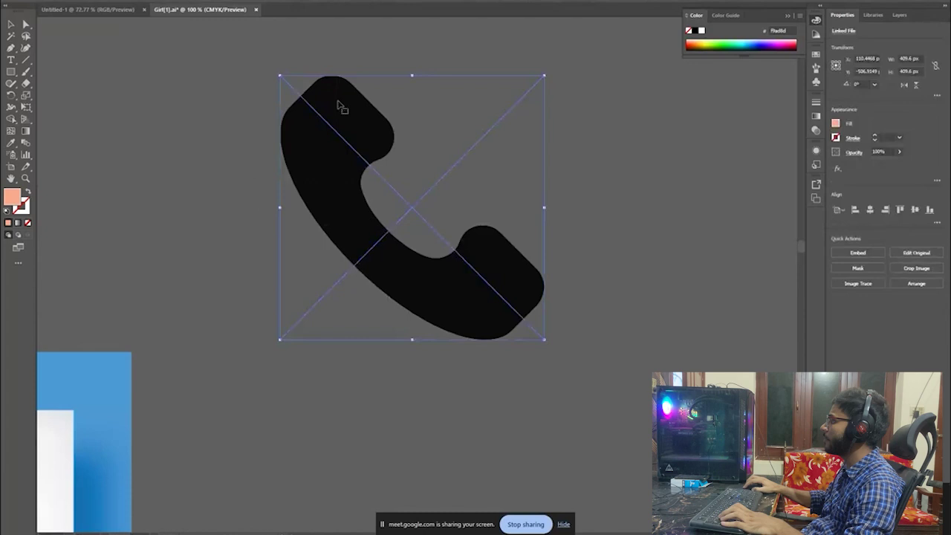
{"action": "double_click", "coordinate": [338, 106]}
{"action": "double_click", "coordinate": [180, 131]}
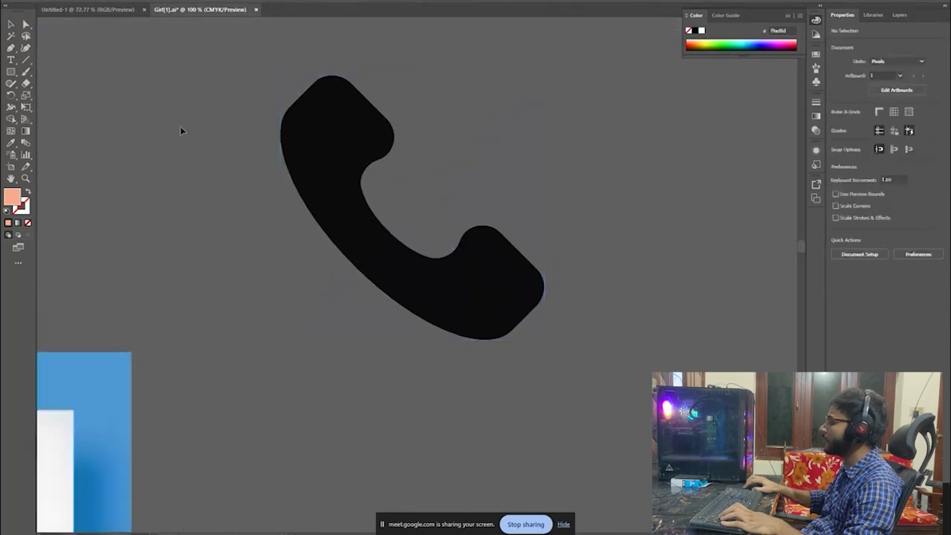
{"action": "left_click", "coordinate": [357, 141]}
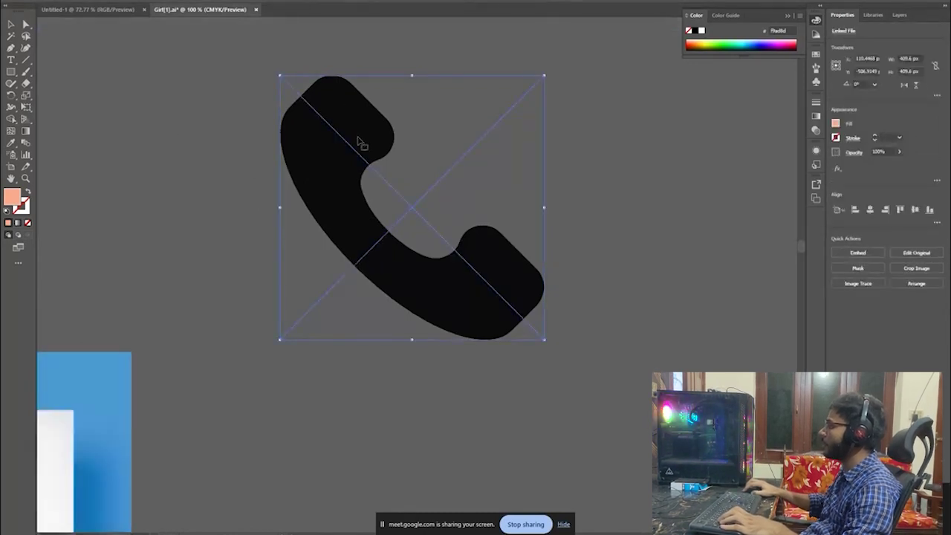